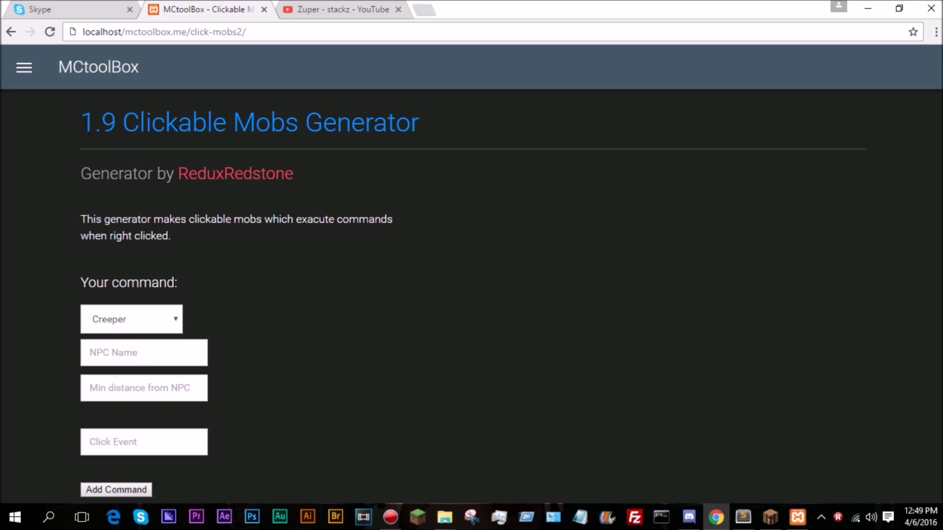
drag(88, 130, 116, 123)
click(112, 121)
drag(76, 122, 140, 123)
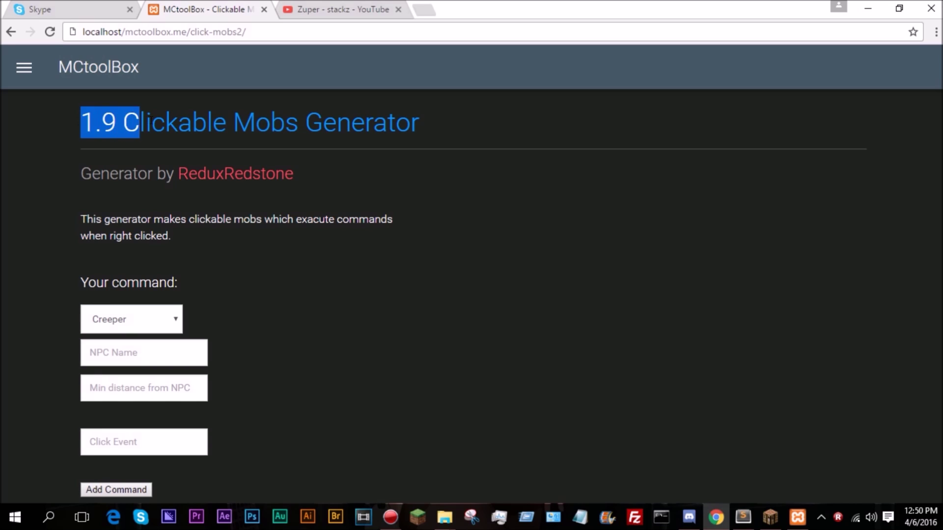
click(140, 123)
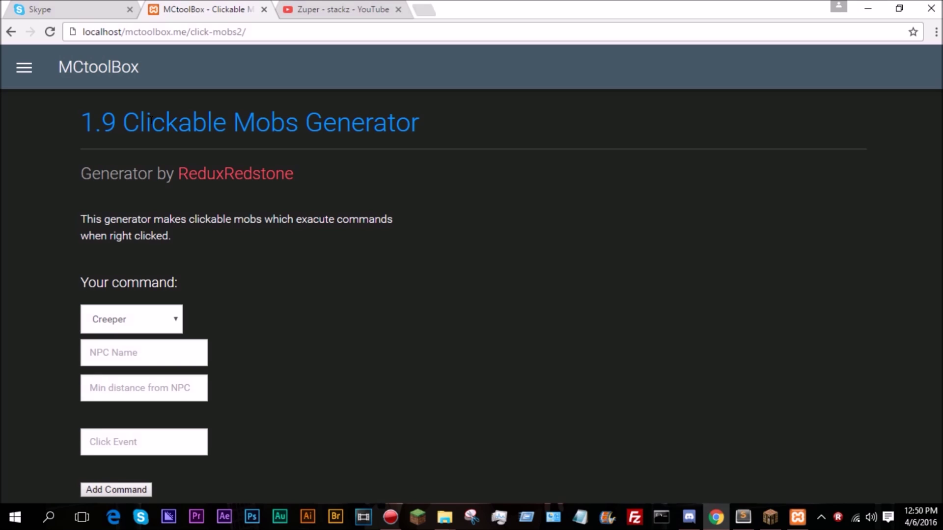
- Review the clickable mobs generator form, its input fields and the list of available mob types
scroll(153, 125, down, 3)
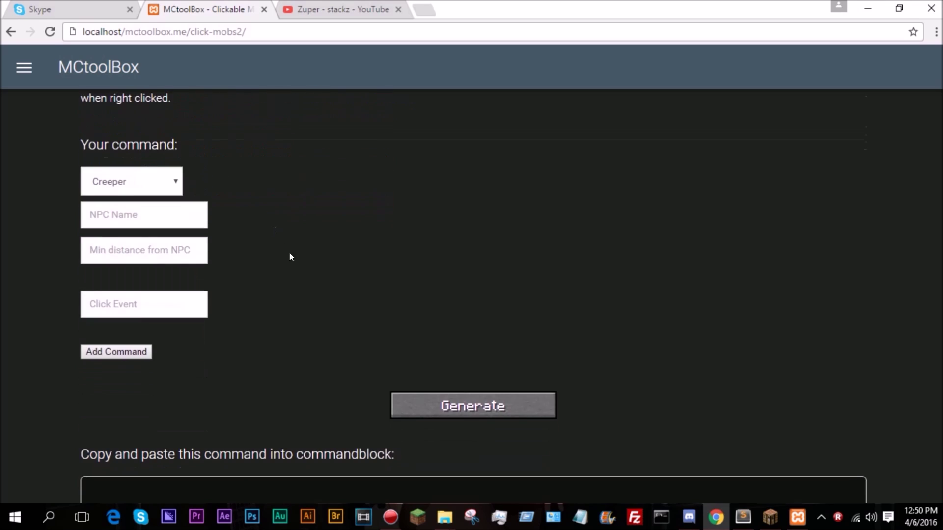
scroll(284, 302, up, 3)
scroll(269, 279, down, 2)
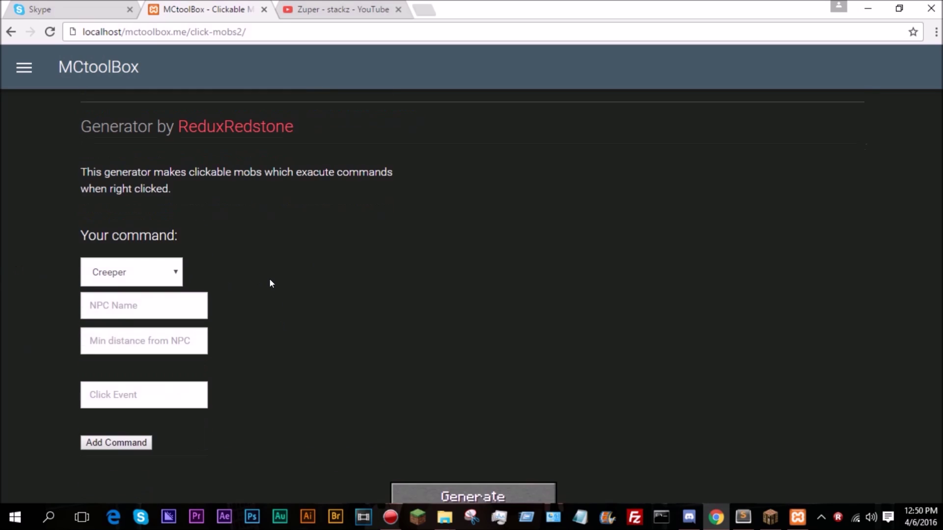
click(143, 247)
scroll(144, 314, down, 2)
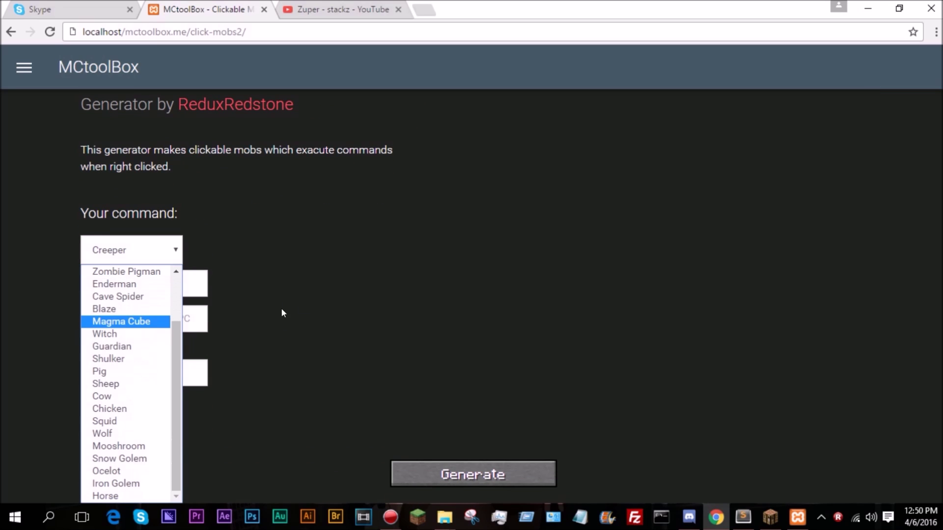
click(320, 244)
scroll(242, 282, down, 3)
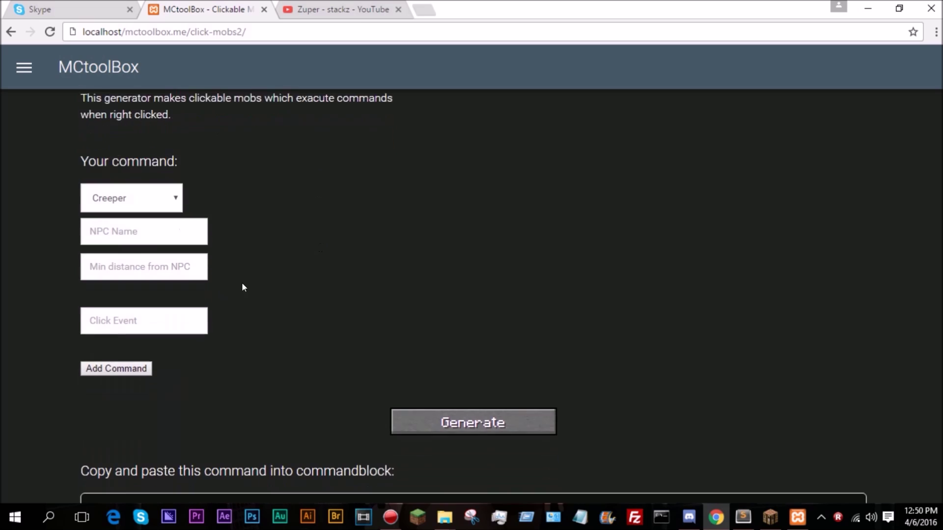
scroll(151, 196, up, 2)
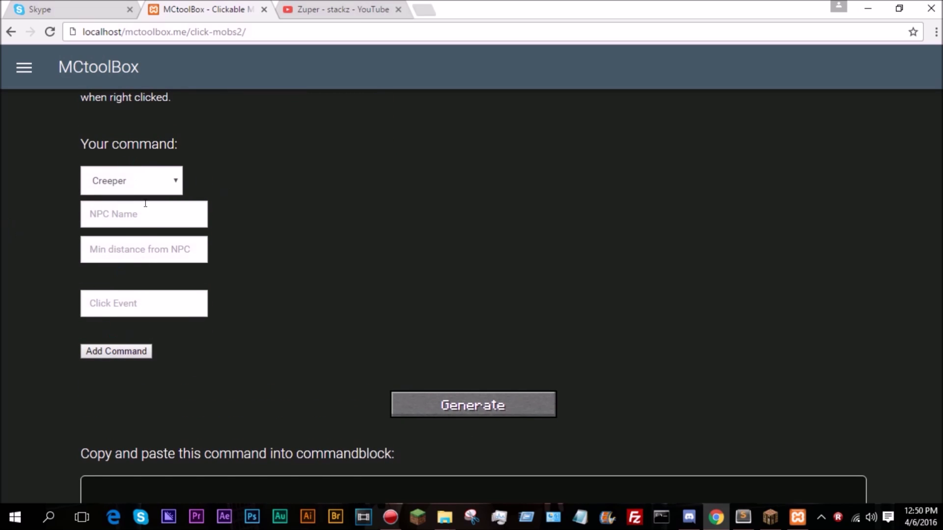
- Set the mob type to Zombie and the NPC name to Steve
click(165, 181)
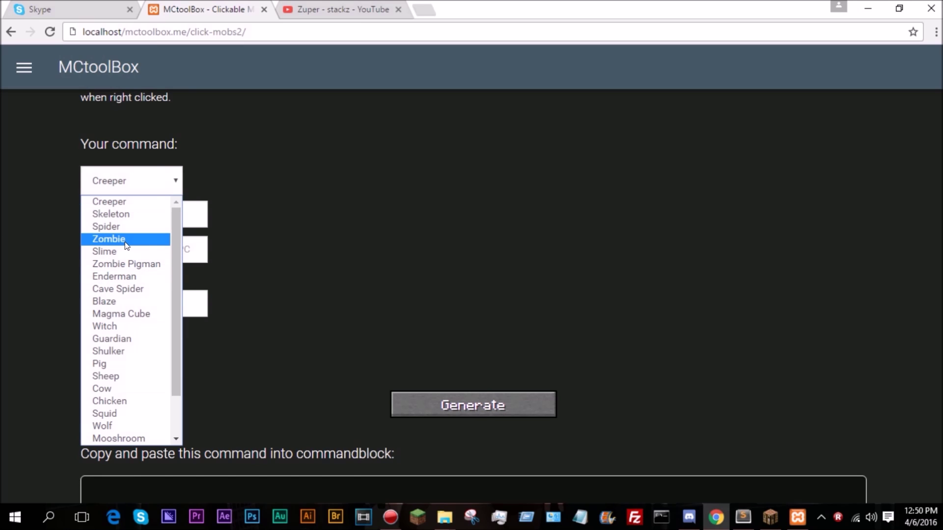
key(Escape)
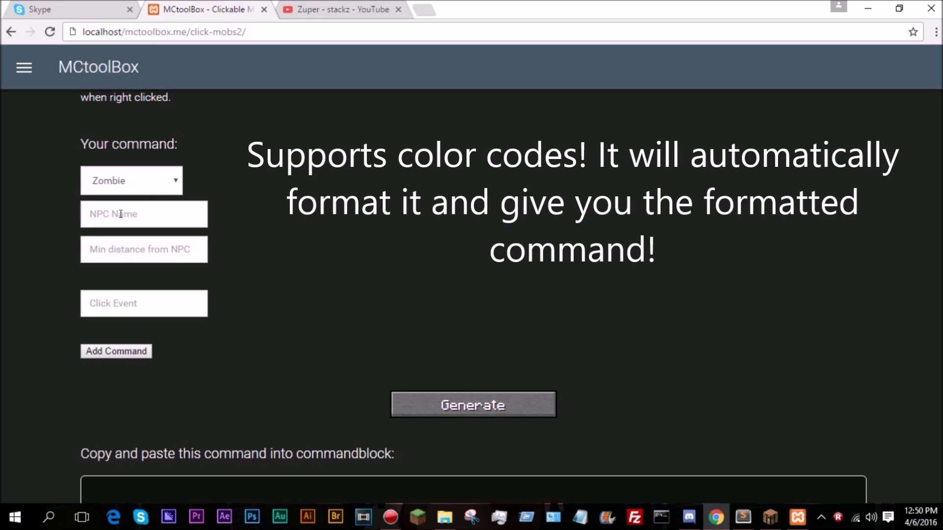
key(Return)
key(BackSpace)
key(Return)
key(BackSpace)
text(Steve)
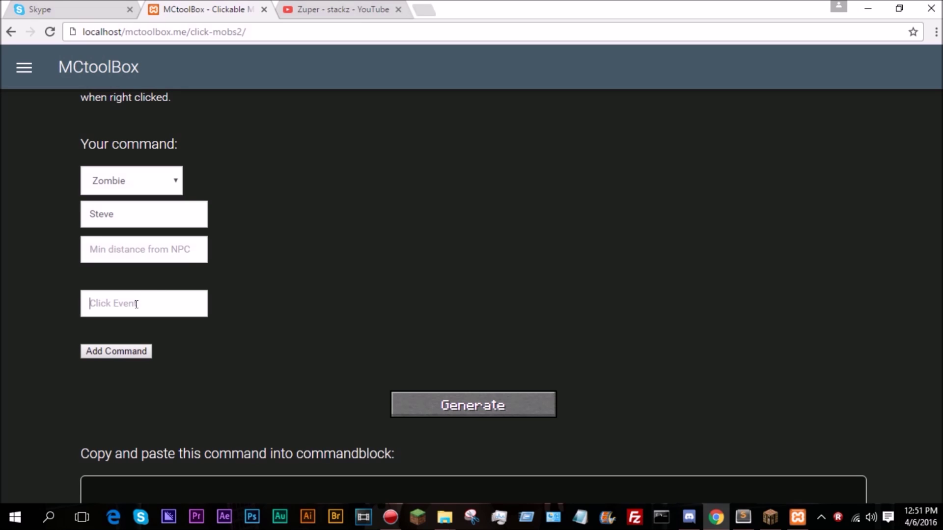
- Enter three click event commands for the NPC: "say hi", "say cool gen" and "say 3"
text(say hi)
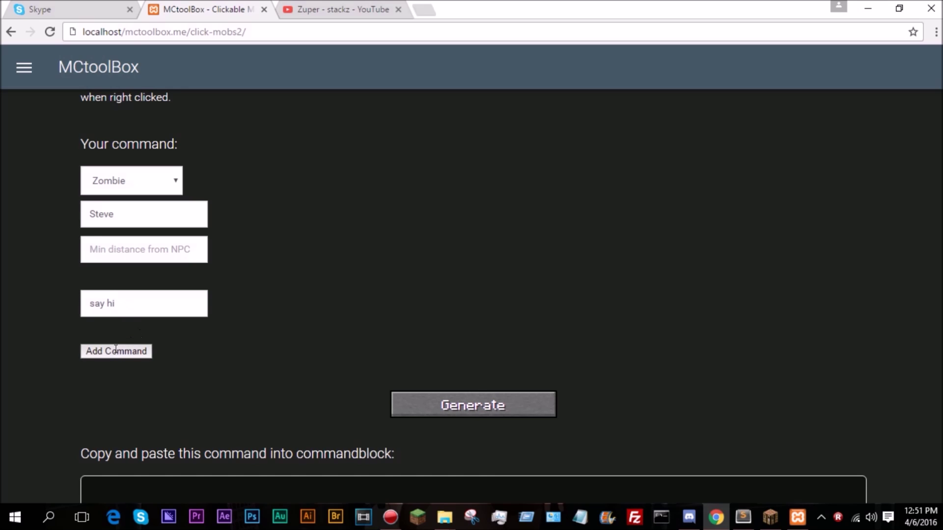
click(147, 350)
text(s)
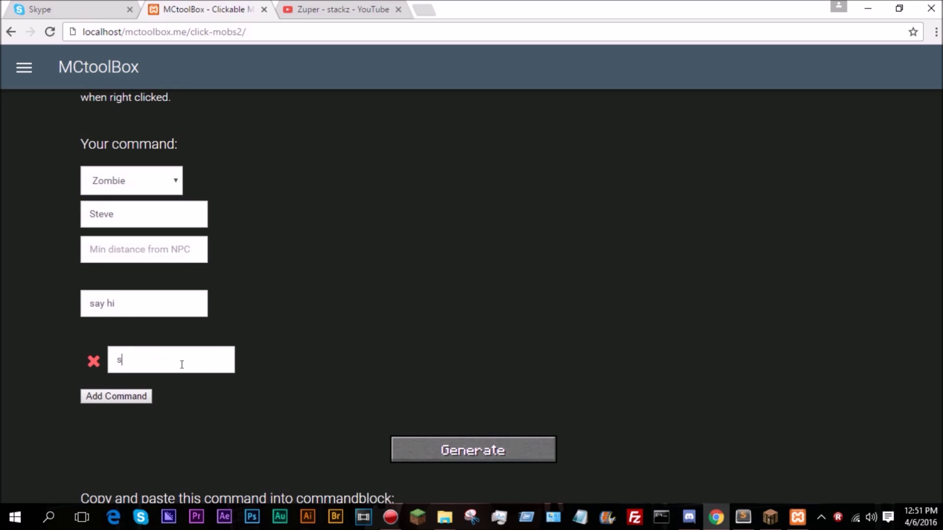
text(ay cool gen)
click(142, 392)
text(sa)
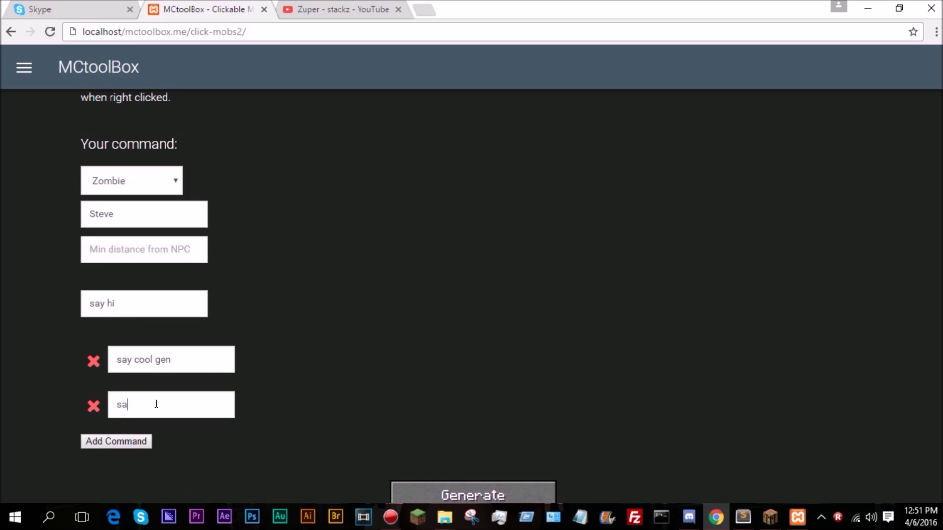
text(y 3)
- Add a fourth click event command, "setblock ~ ~3 ~ stone"
click(128, 442)
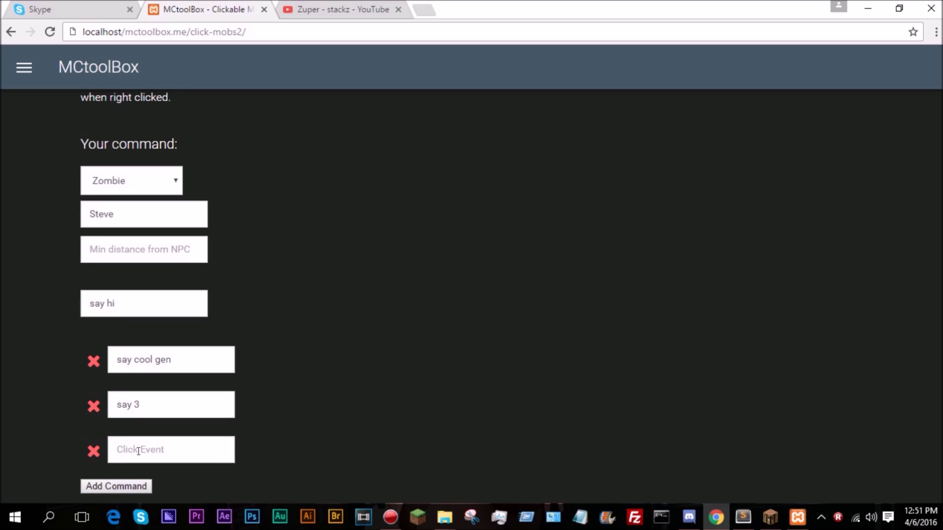
text(setblock ~ ~5)
text( ~)
key(BackSpace)
key(BackSpace)
text(5 ~)
text( stone)
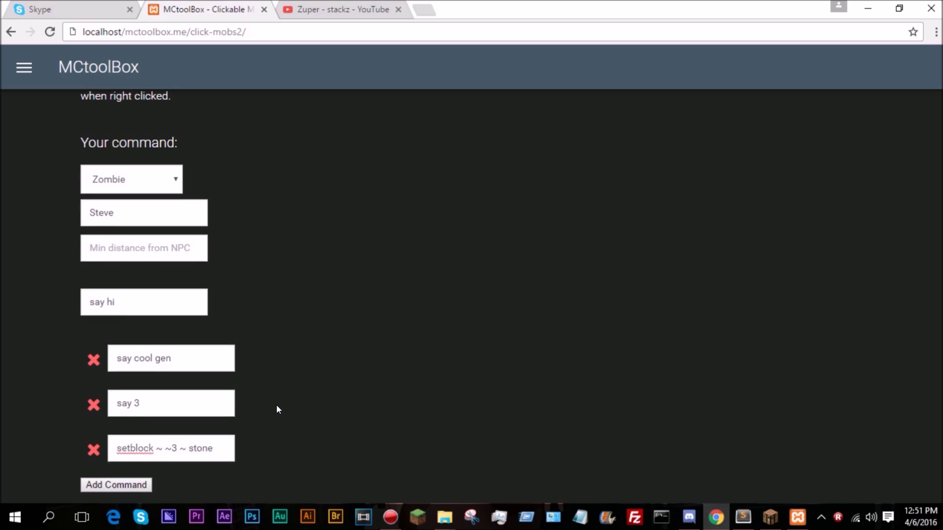
- Generate the command block command for the NPC and copy the full output text
scroll(276, 408, down, 3)
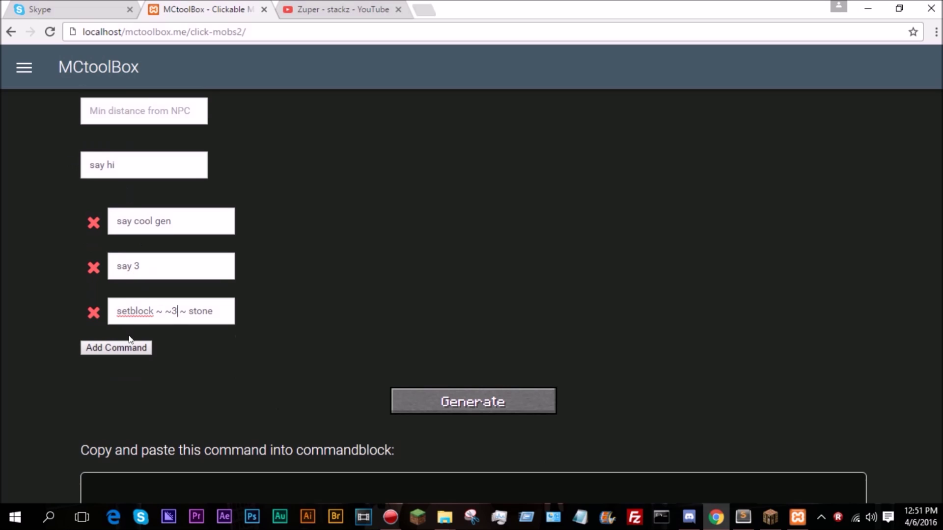
click(449, 399)
click(461, 357)
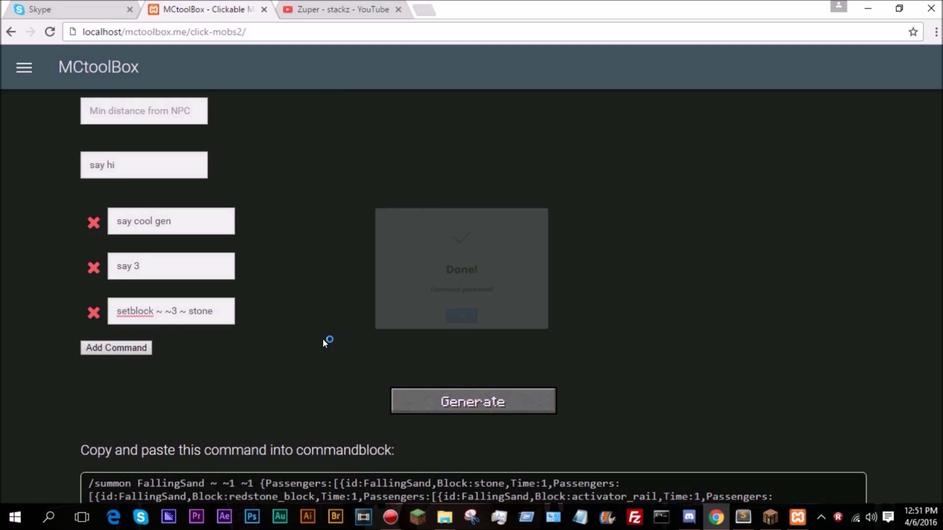
scroll(323, 339, down, 3)
click(440, 426)
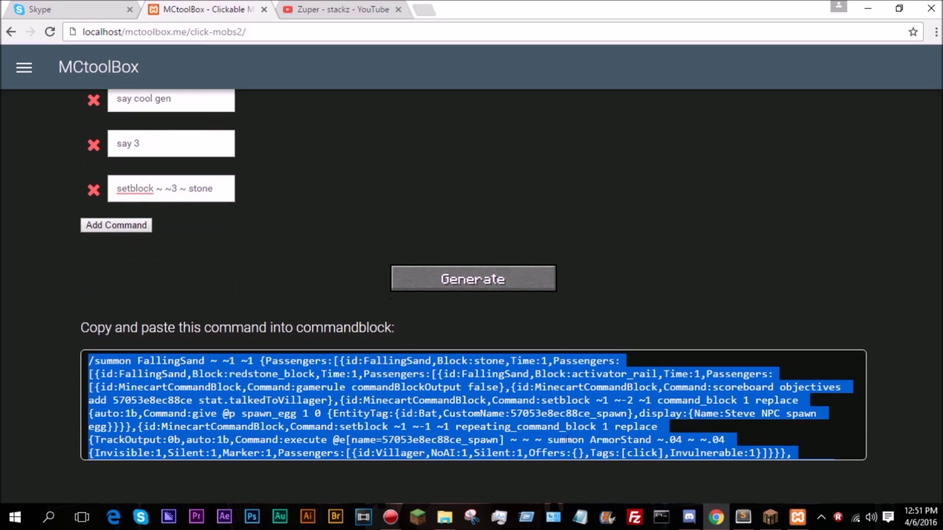
scroll(613, 435, down, 5)
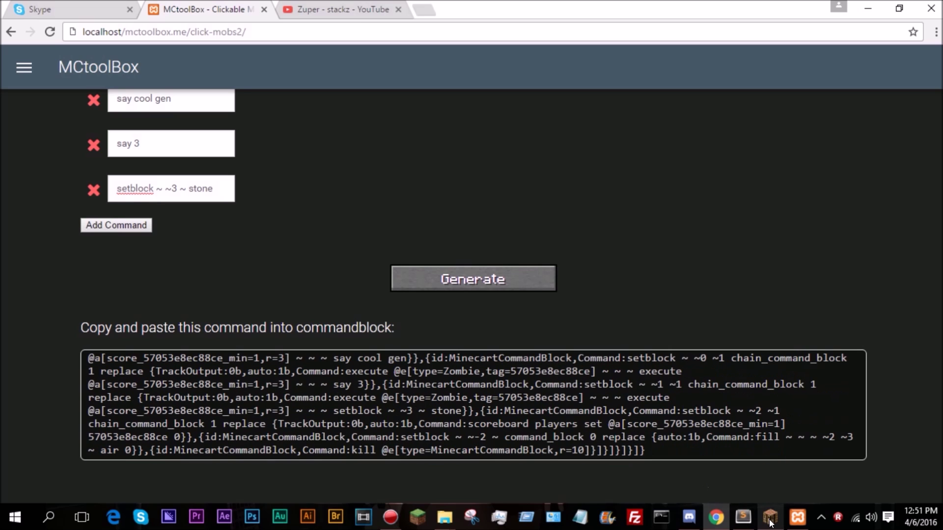
- Switch to Minecraft, place a command block and give it the generated summon command, set to Always Active
click(771, 516)
key(5)
right_click(476, 284)
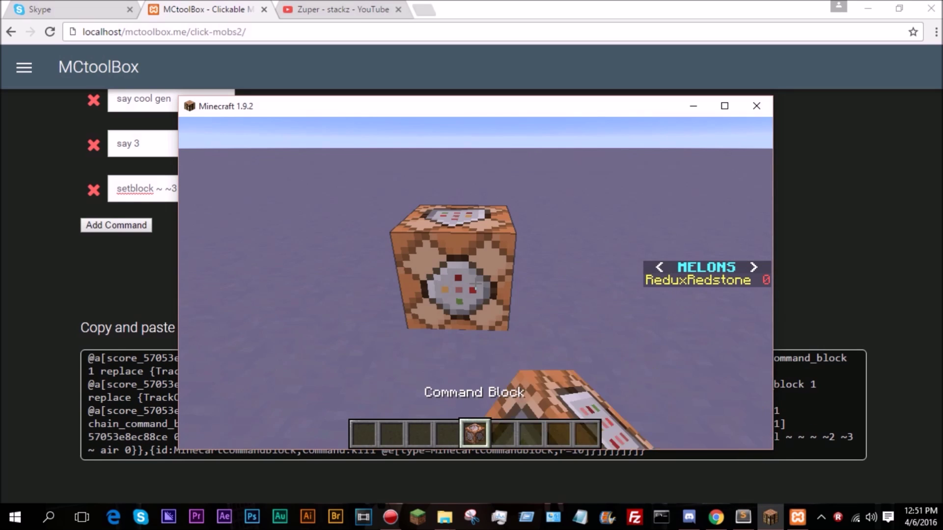
right_click(476, 284)
key(ctrl+v)
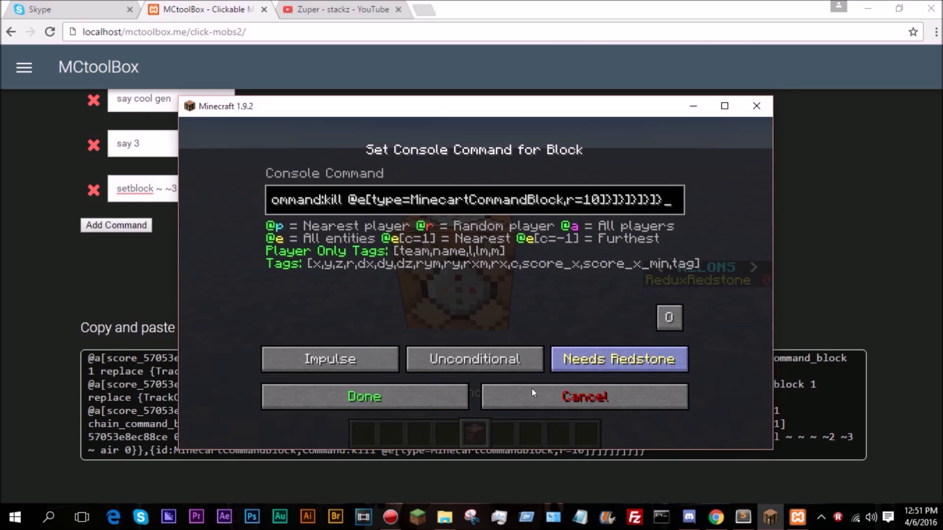
click(580, 365)
click(365, 397)
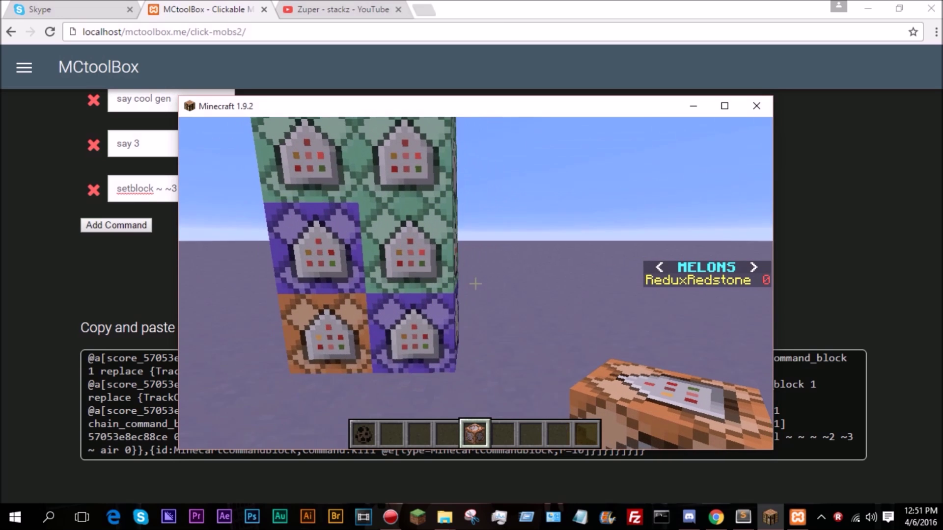
- Check the inventory and the spawn egg give command stored in the orange impulse command block
key(e)
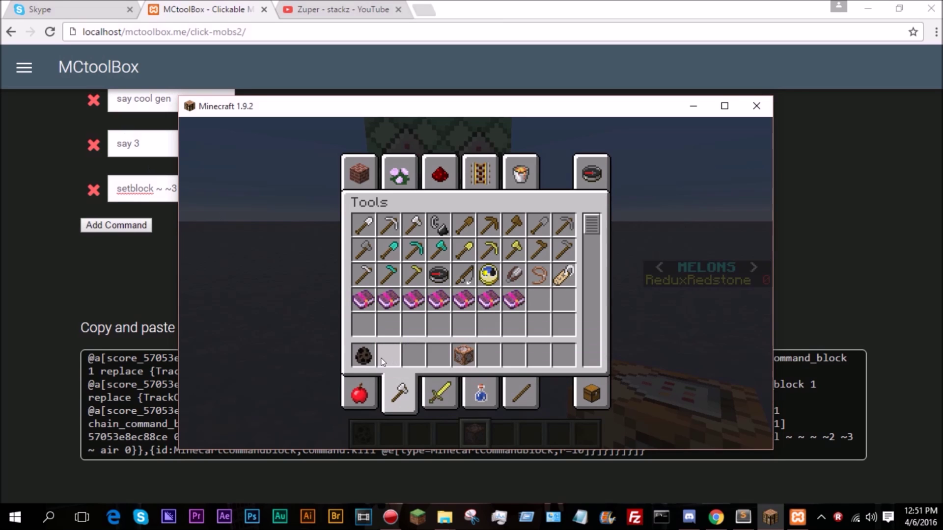
key(e)
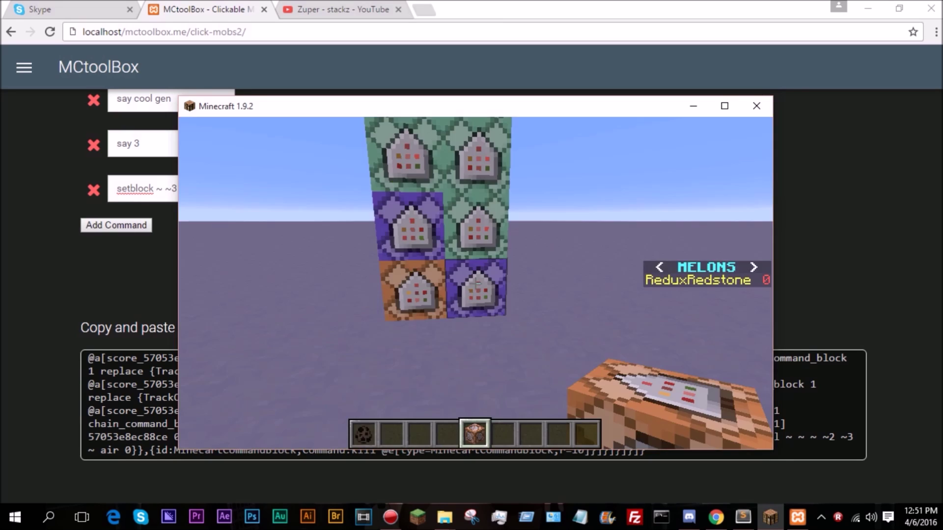
key(w)
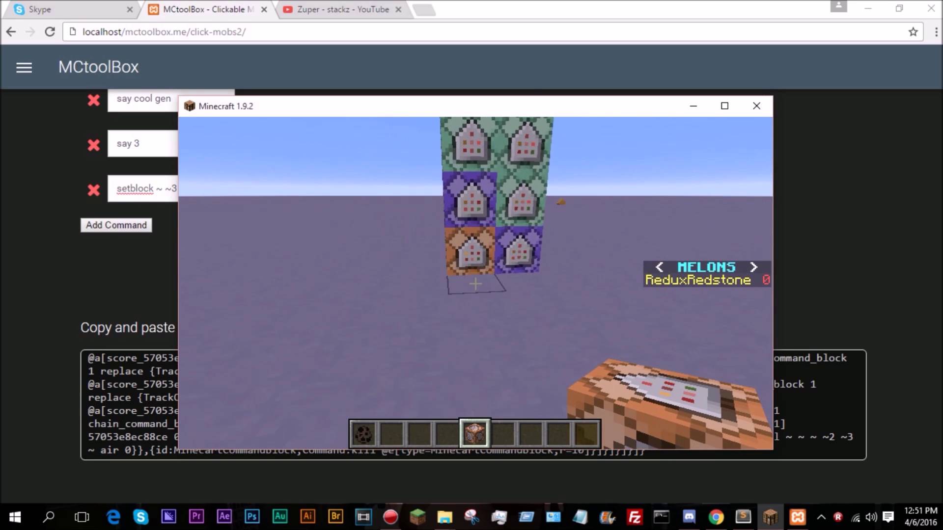
right_click(474, 284)
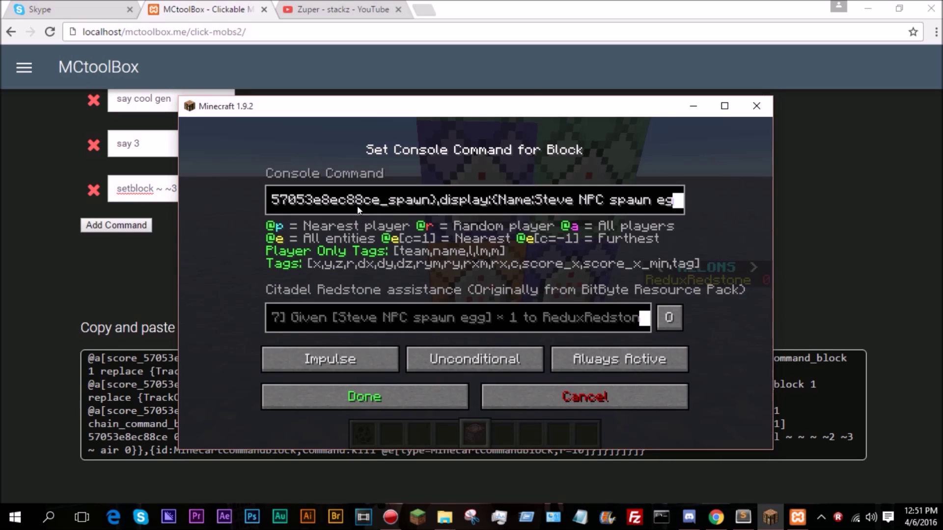
key(Home)
click(339, 396)
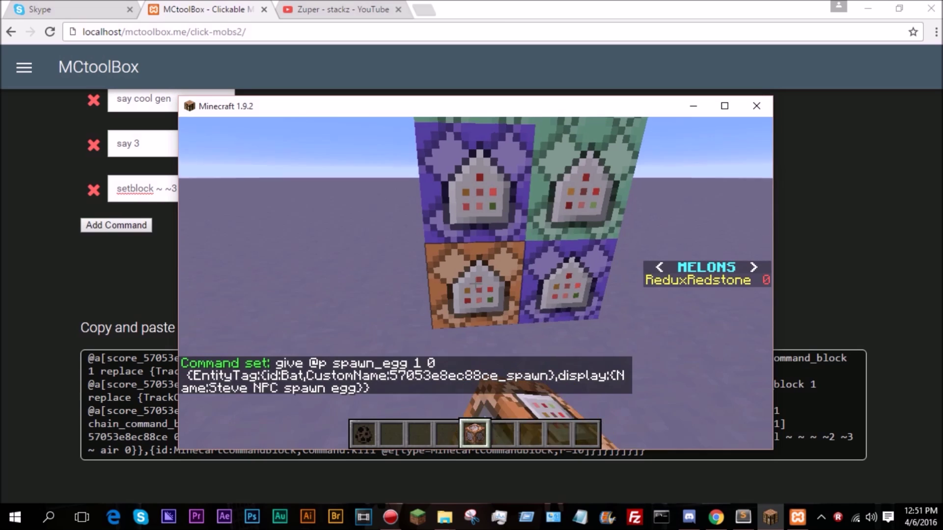
- Spawn the Steve zombie NPC on open ground with its spawn egg, then switch to an empty hand
key(1)
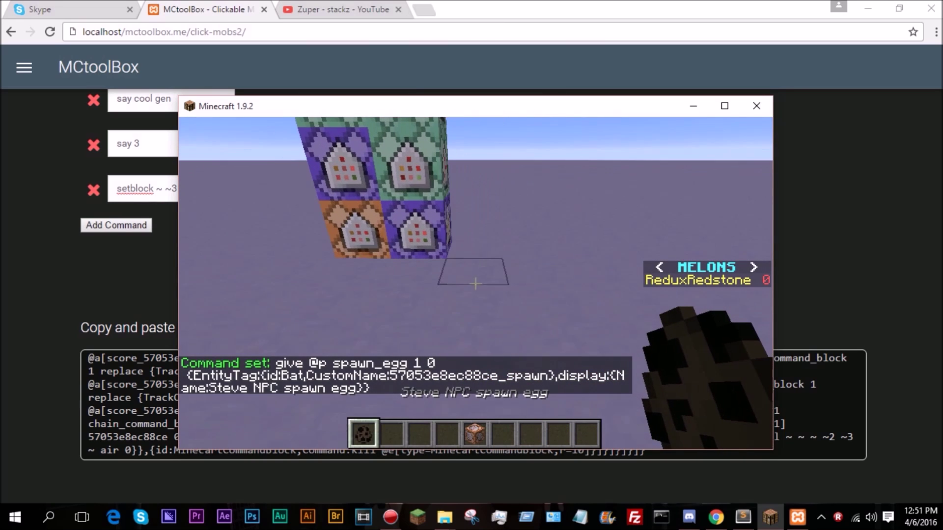
key(s)
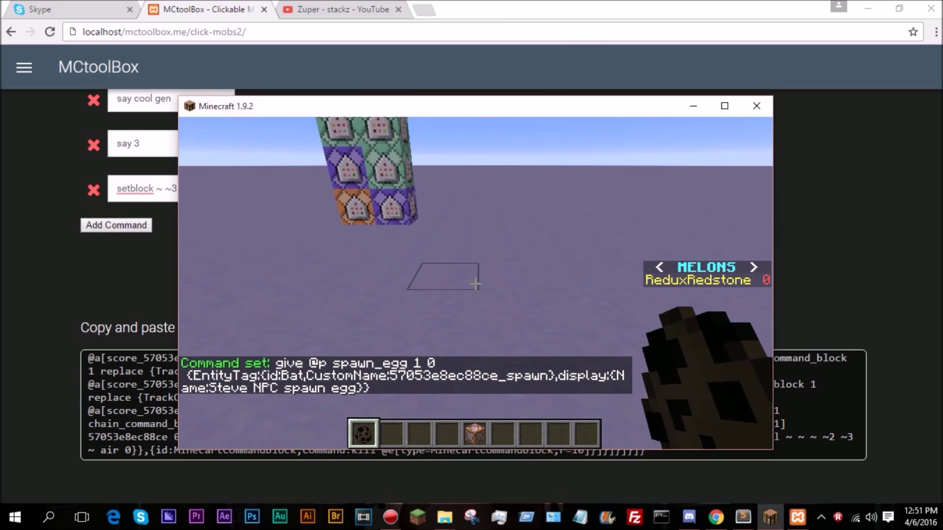
right_click(476, 284)
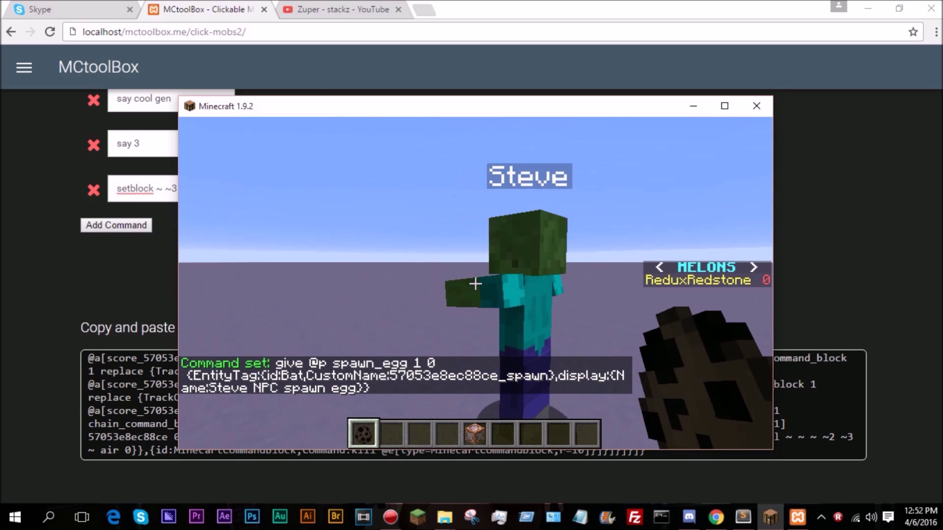
key(2)
- Lower the game's sound volume in the options and resume playing on the server
key(Escape)
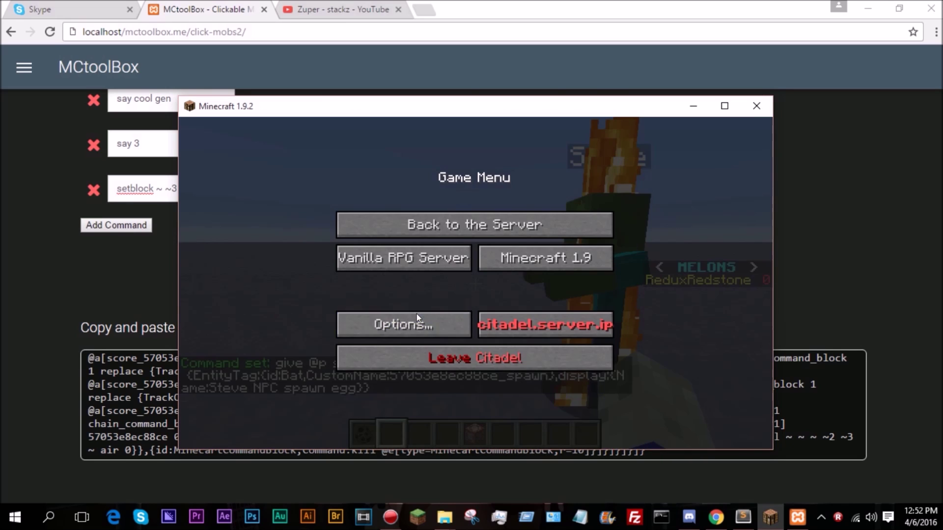
click(416, 314)
click(505, 236)
drag(423, 178, 312, 180)
click(468, 419)
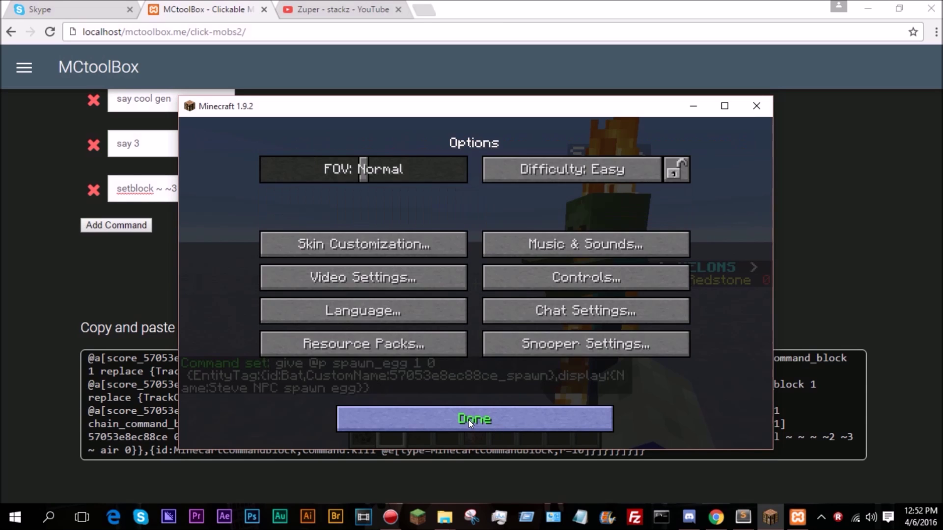
click(469, 420)
click(474, 224)
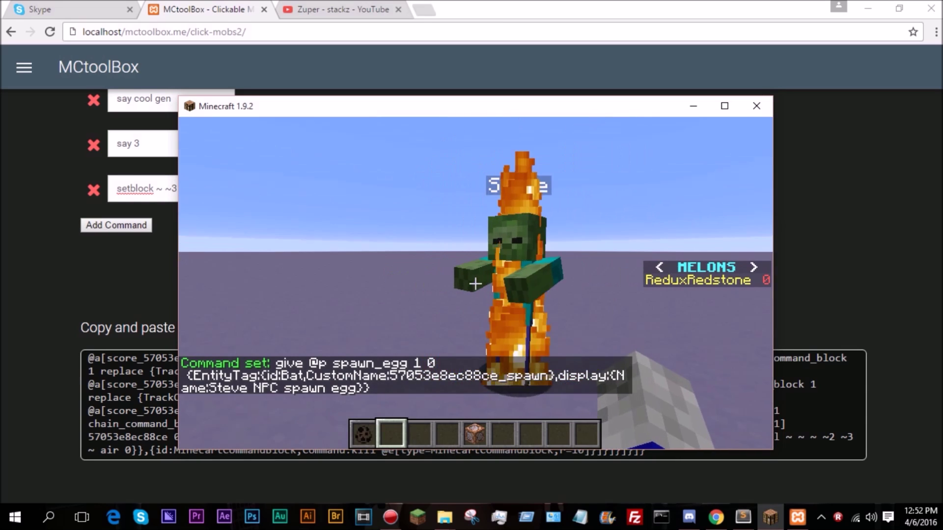
- Walk up to the Steve NPC and interact with it to run its click event commands
key(w)
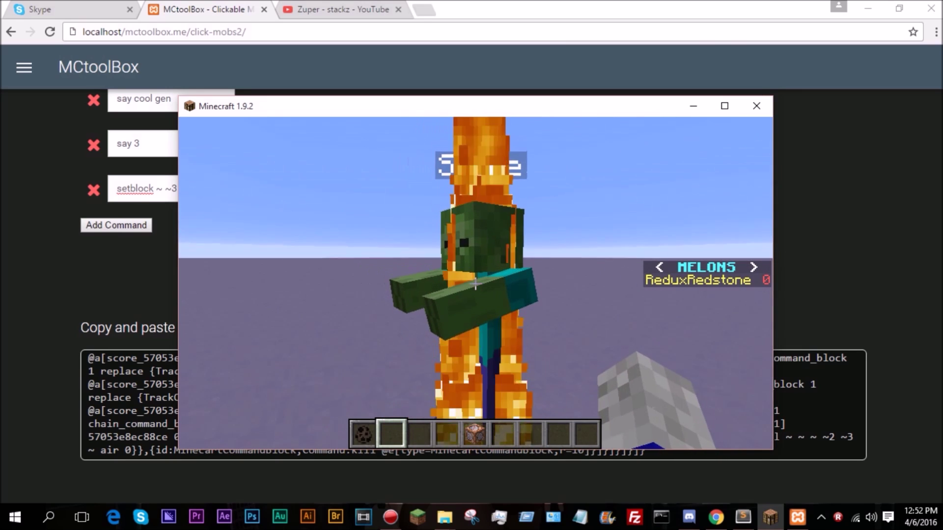
click(475, 284)
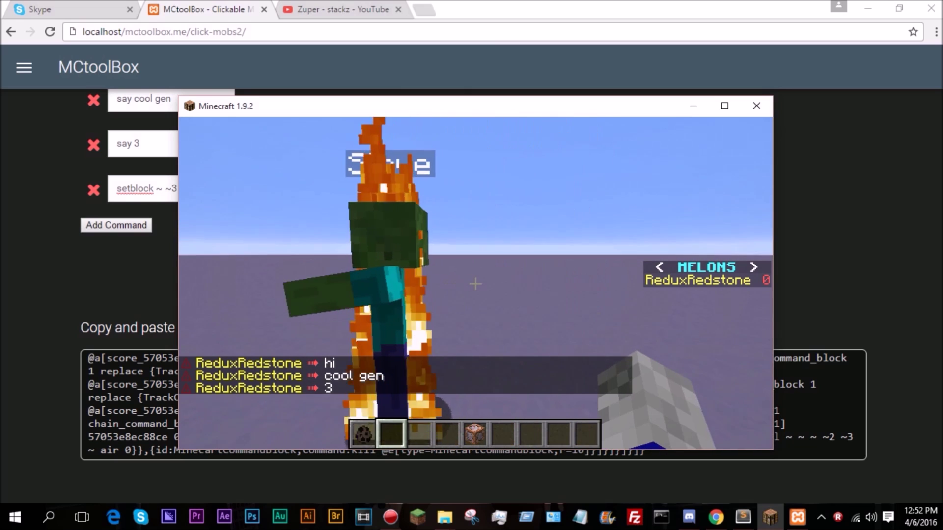
- Interact with the Steve NPC again to rerun its click commands and inspect the stone block placed by setblock
key(t)
key(Escape)
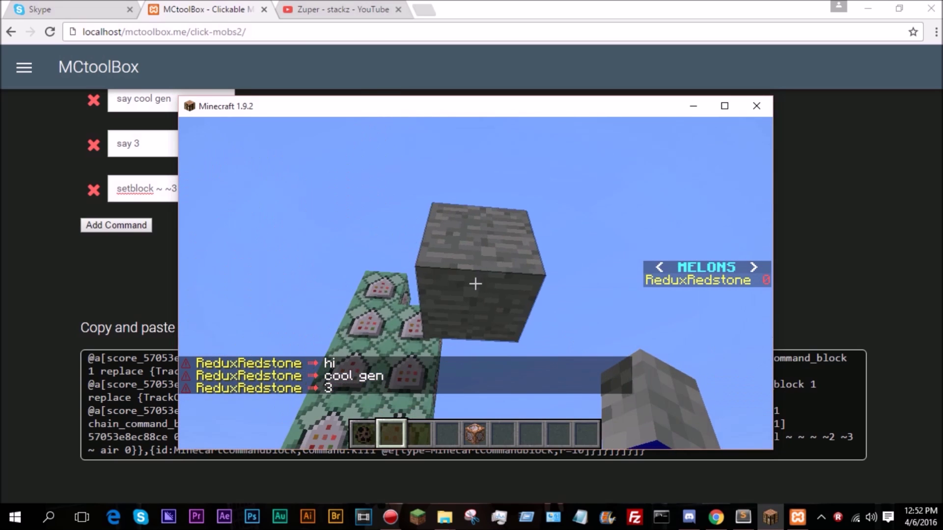
click(475, 284)
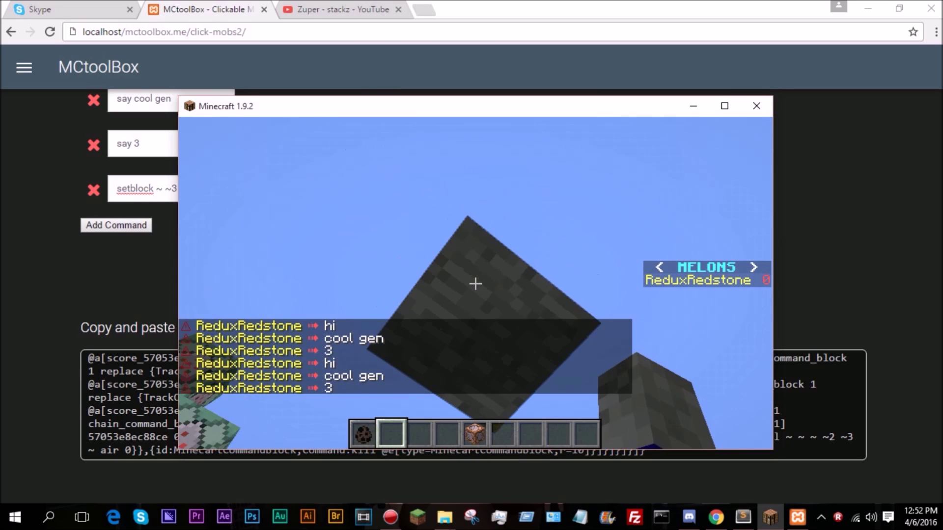
click(476, 284)
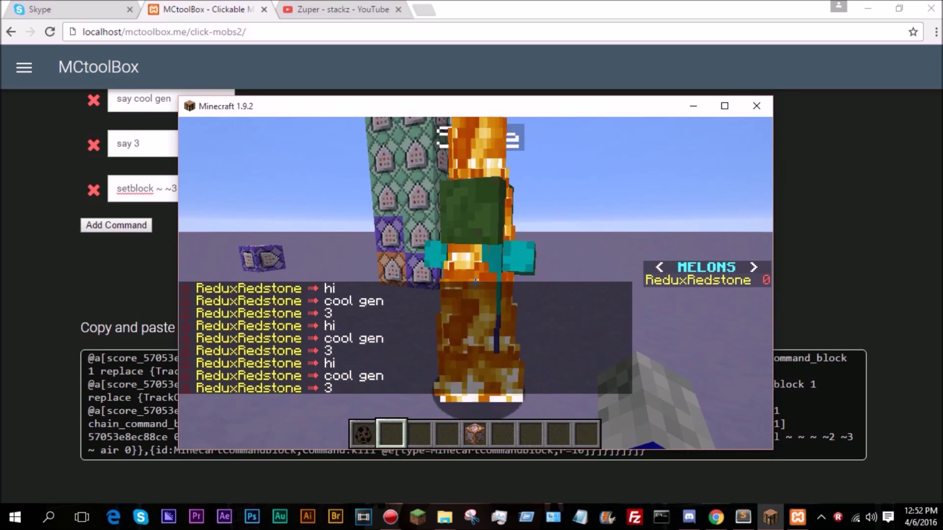
- Switch to the MCtoolBox generator in Chrome and change the mob type to Creeper
key(alt+Tab)
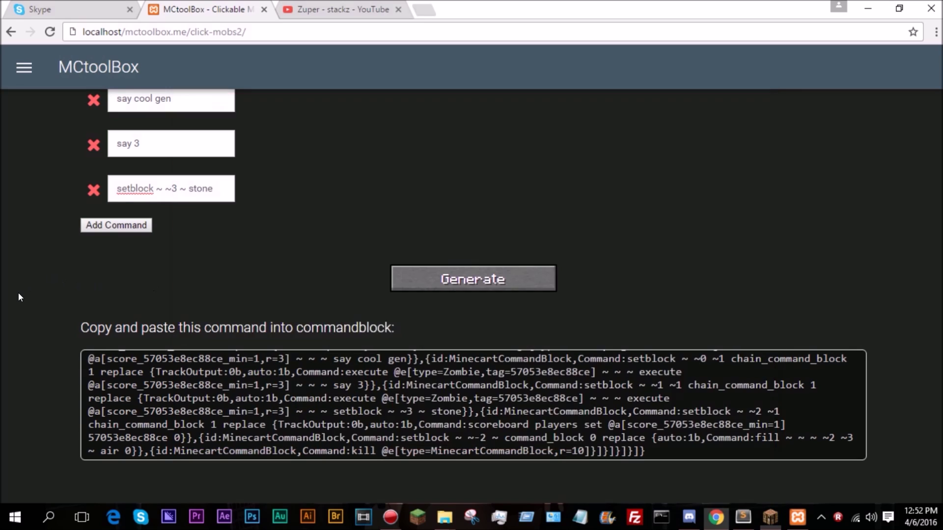
scroll(17, 291, up, 8)
scroll(74, 260, down, 3)
click(142, 173)
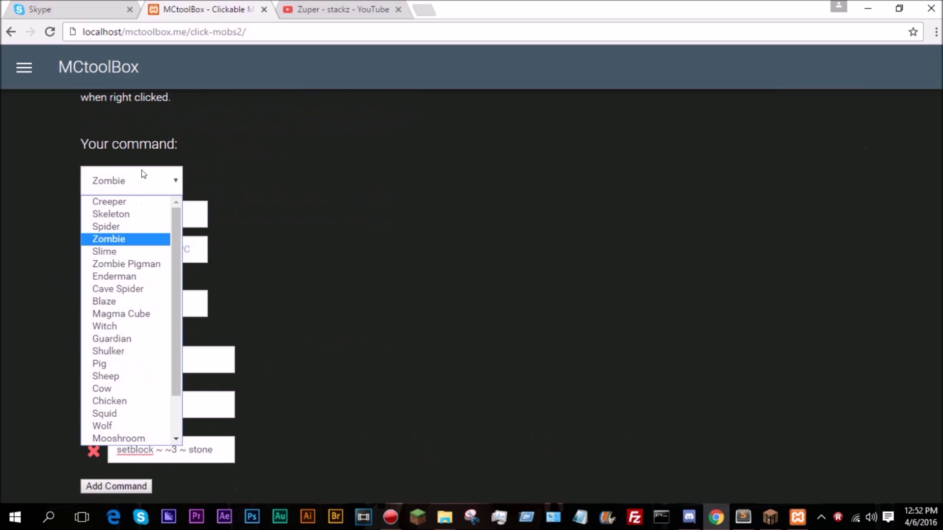
click(128, 201)
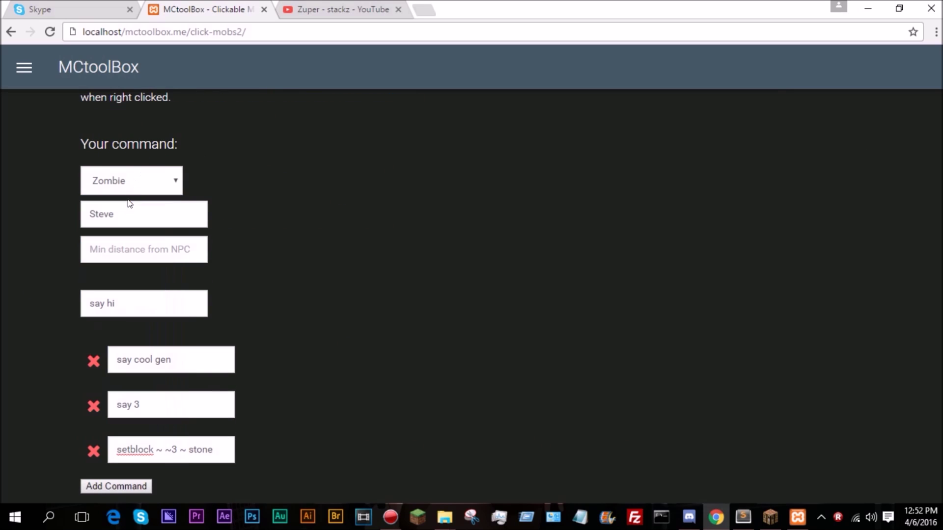
- Remove the three additional commands say cool gen, say 3 and setblock ~ ~3 ~ stone
click(93, 361)
click(94, 361)
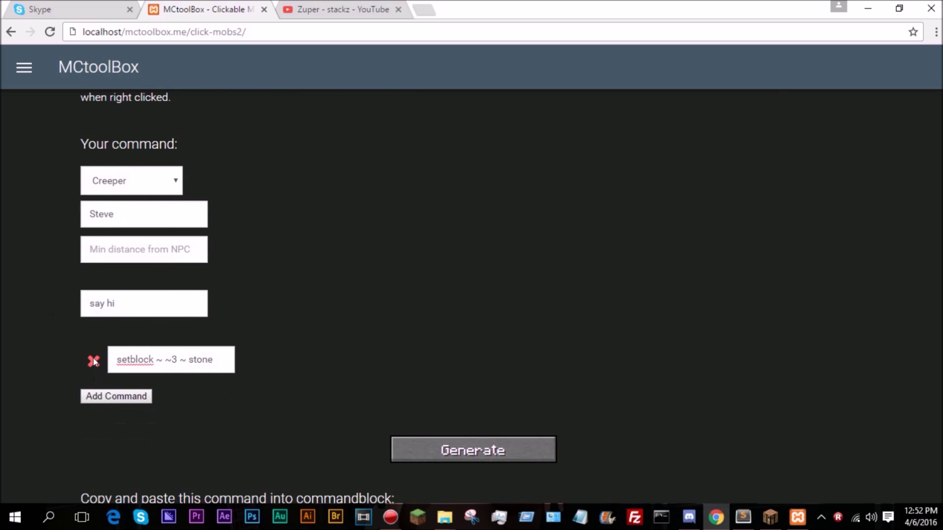
click(93, 361)
- Replace the first click command with "say @p was killed by a Creeper"
drag(130, 305, 37, 309)
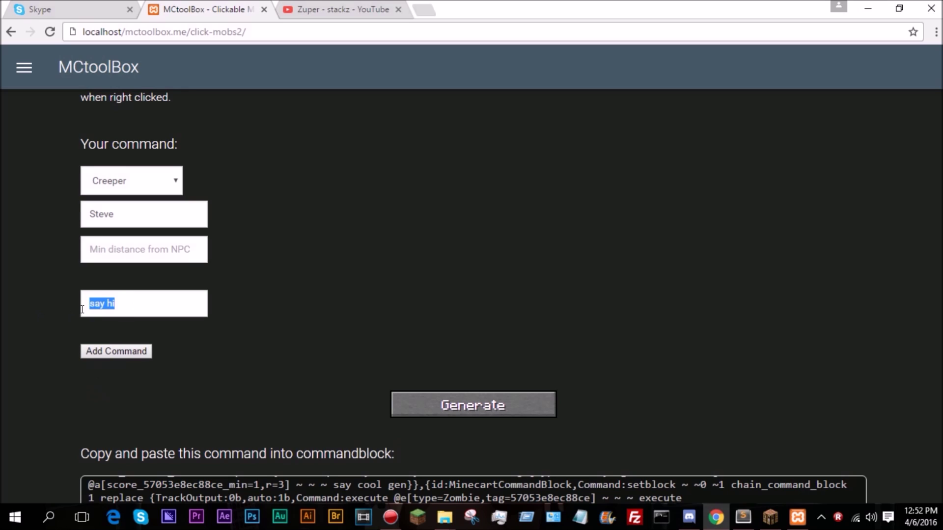
text(kill @p)
drag(120, 303, 1, 299)
text(say @p was kille)
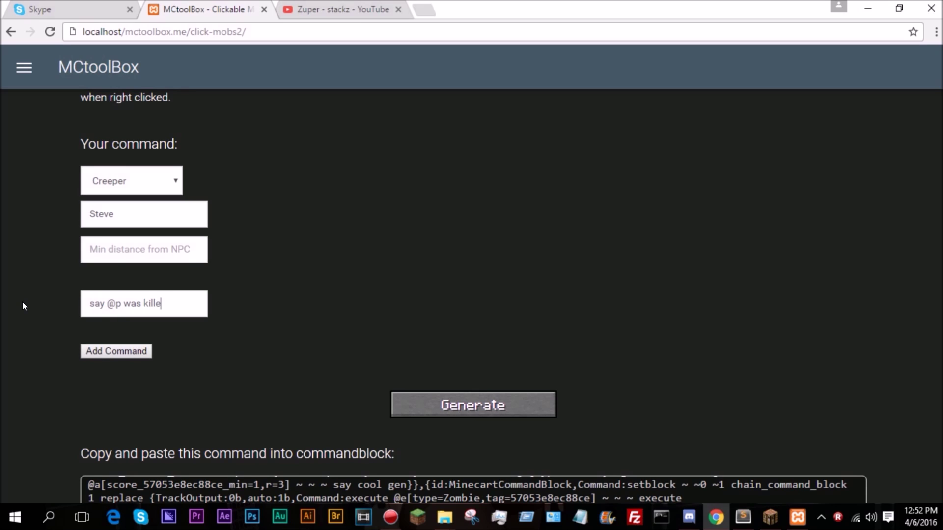
text(d by a Creeper)
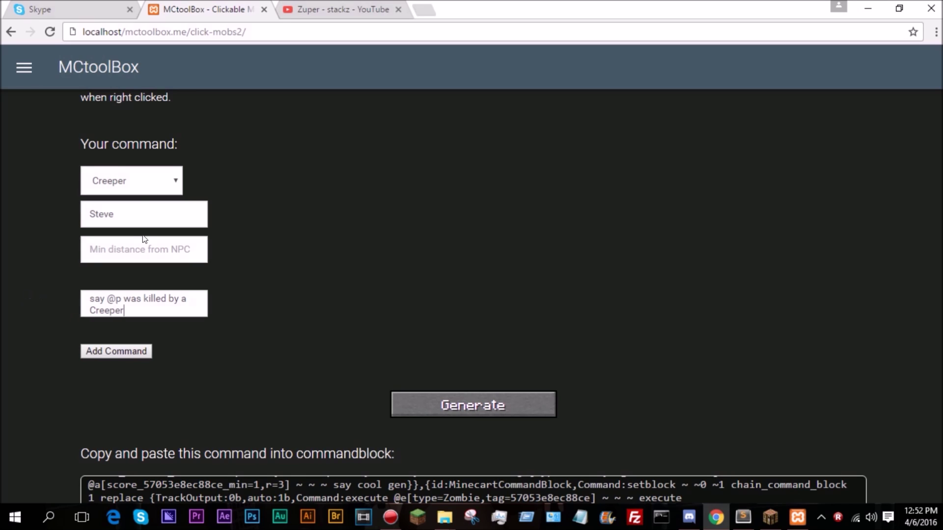
- Name the NPC Creep and add a second click command, "kill @p"
click(143, 221)
key(ctrl+a)
text(Creep)
click(111, 357)
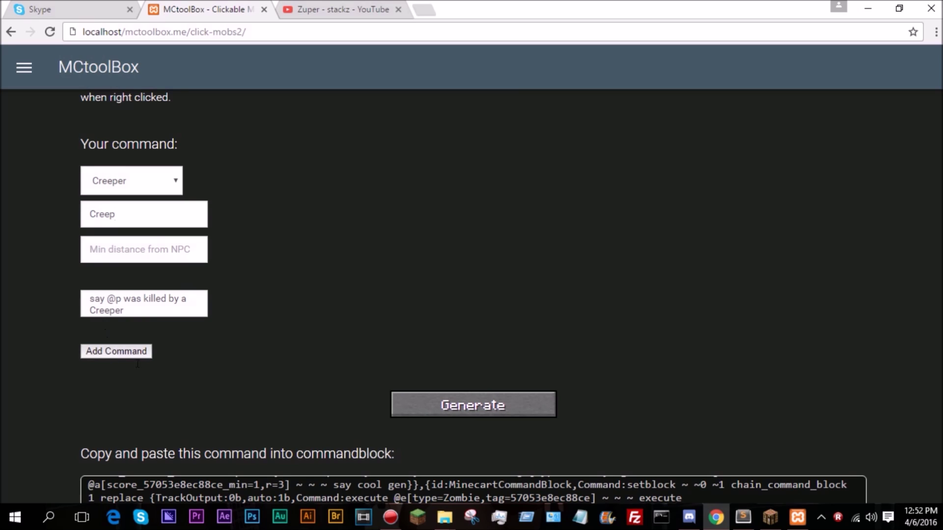
text(kill @)
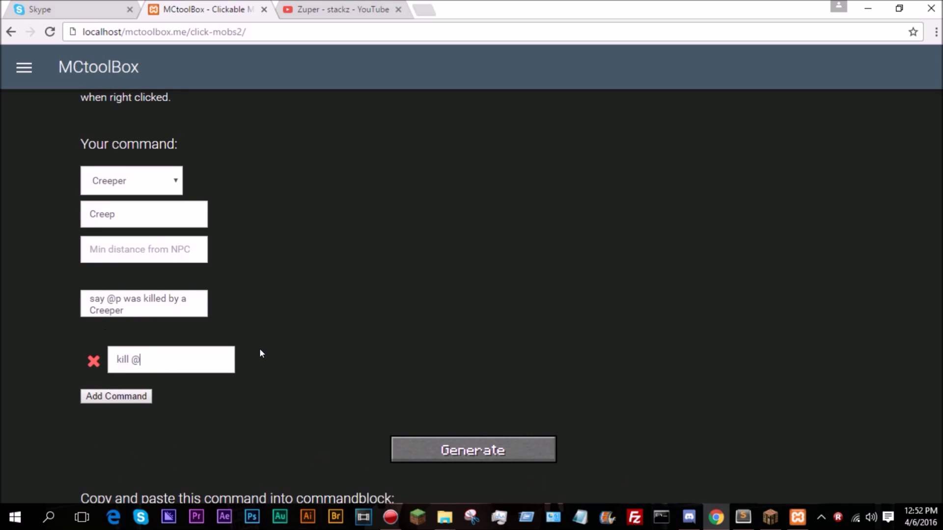
text(p)
- Generate the Creeper NPC command and select its full text for copying
scroll(308, 327, down, 3)
click(442, 311)
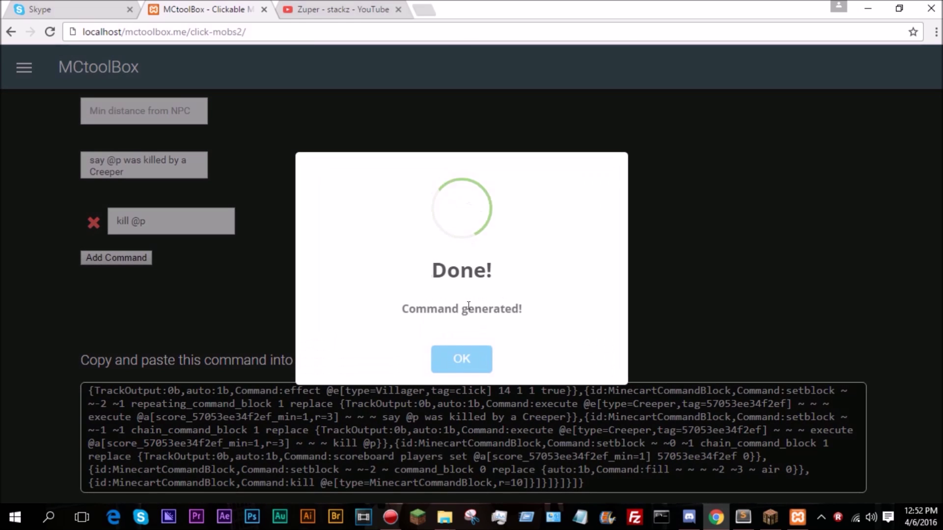
click(474, 360)
click(520, 447)
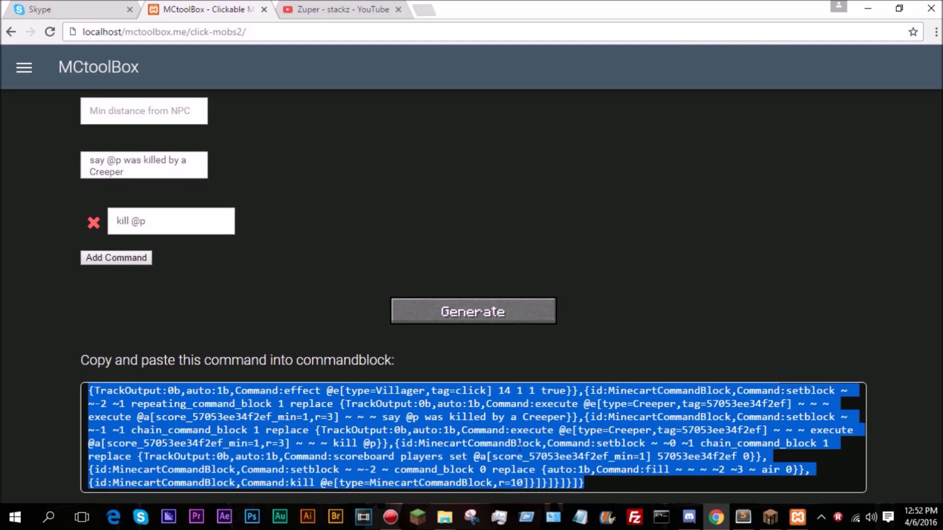
- Switch to Minecraft, place a new command block on open ground and store the generated Creeper command in it
click(771, 515)
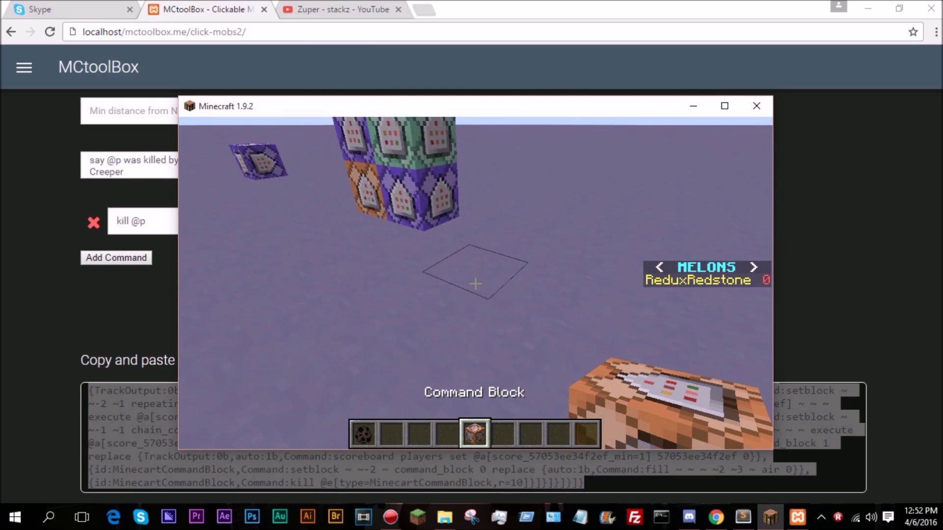
right_click(475, 284)
right_click(476, 284)
key(ctrl+v)
click(398, 393)
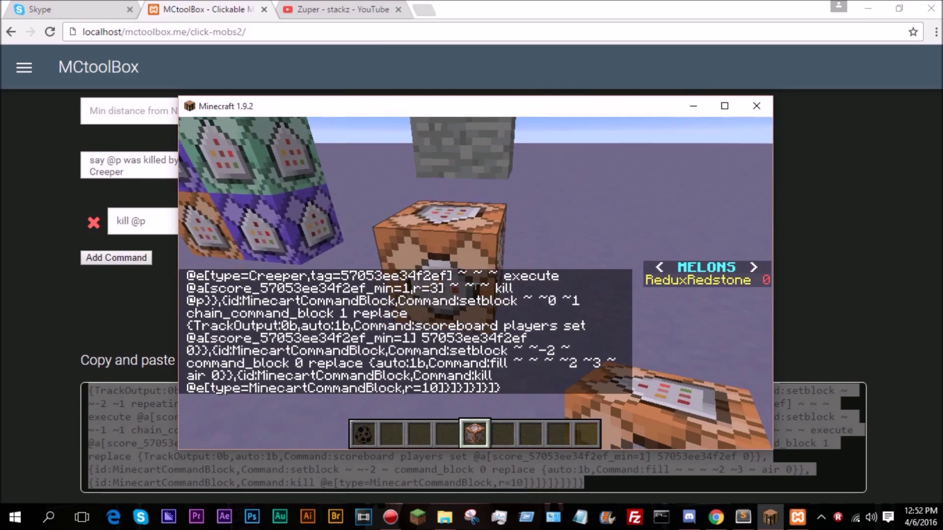
- Spawn the Creep NPC on open ground with its spawn egg
key(2)
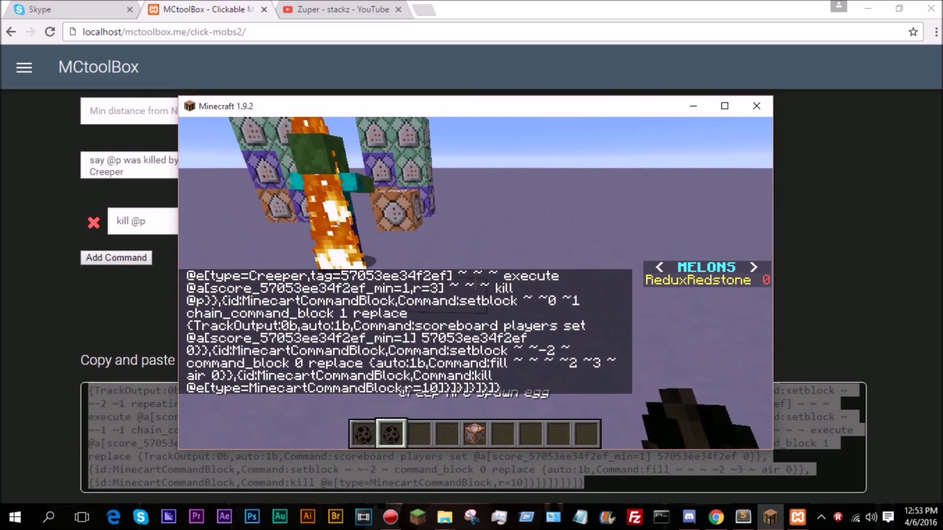
right_click(475, 284)
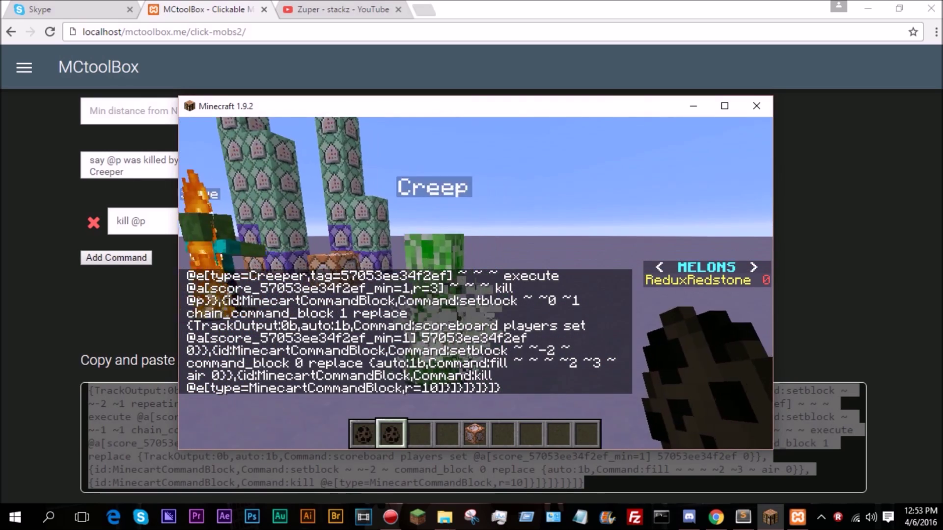
- Interact with the Creep NPC empty-handed to run its click commands, and respawn the player
key(3)
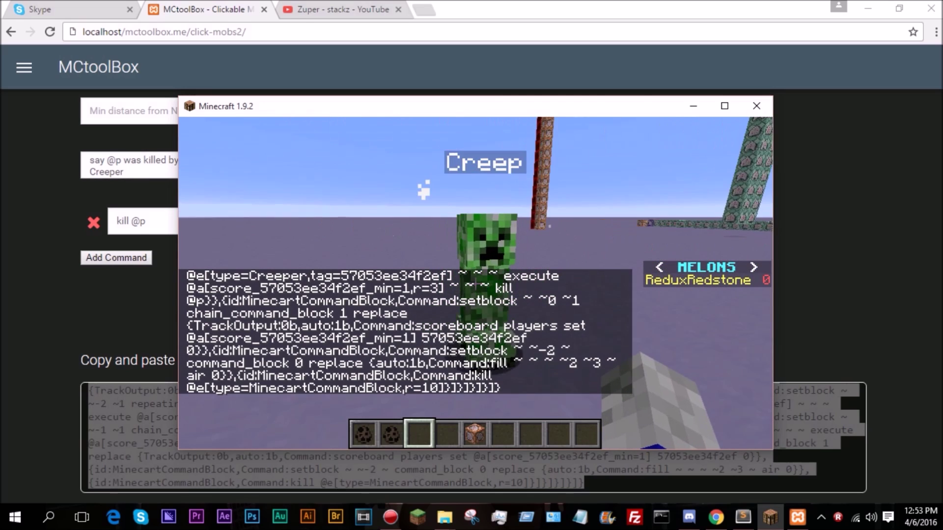
click(476, 282)
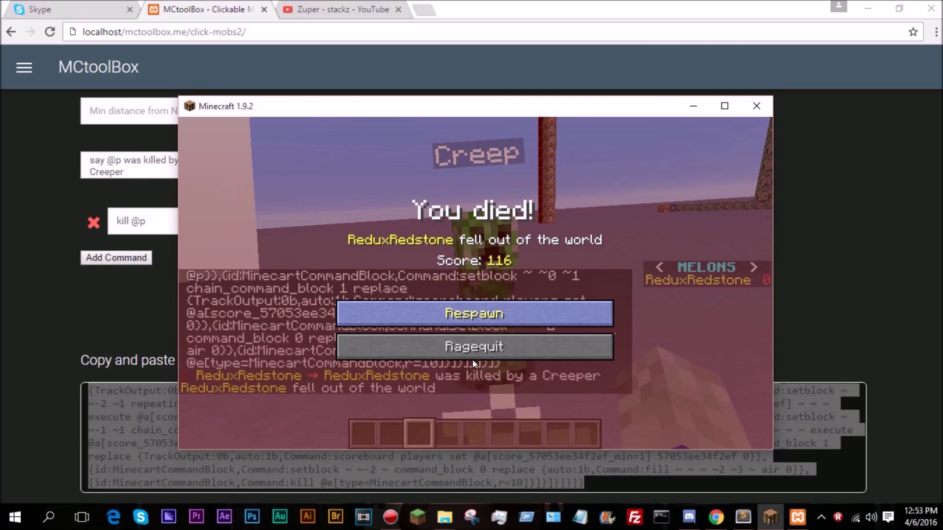
click(437, 317)
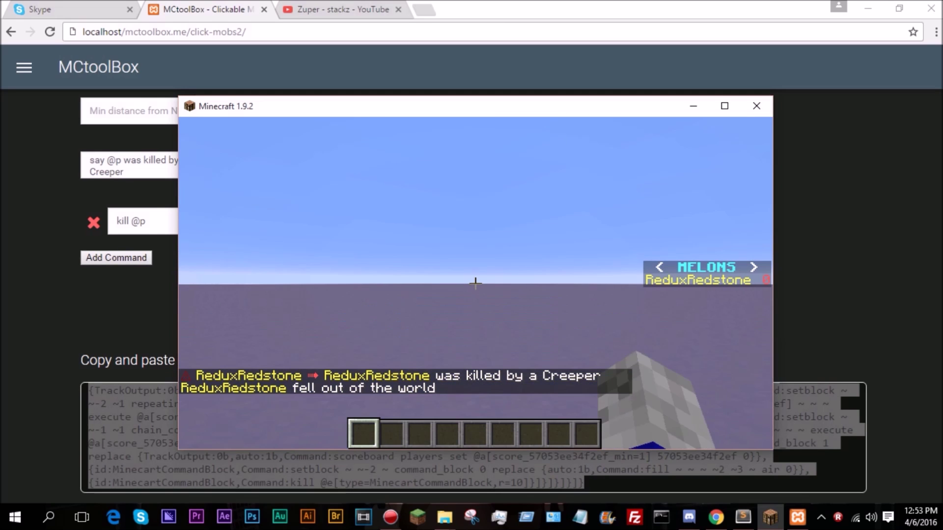